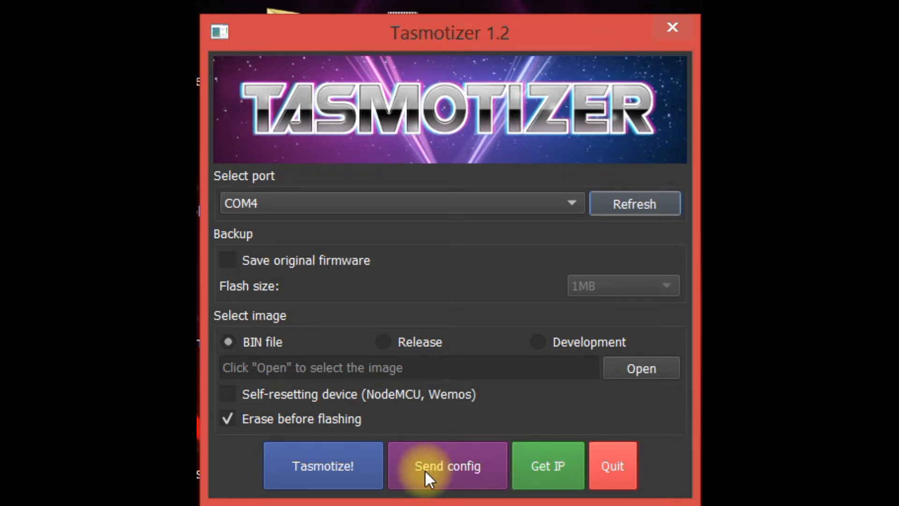
Choose tasmota4M.bin from the Tasmotizer folder as the BIN image and flash it to the device.
click(622, 371)
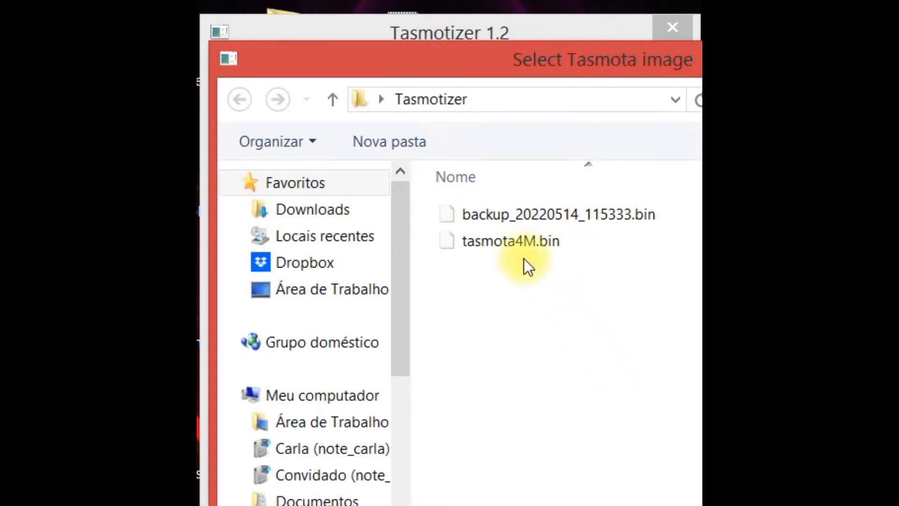
click(519, 247)
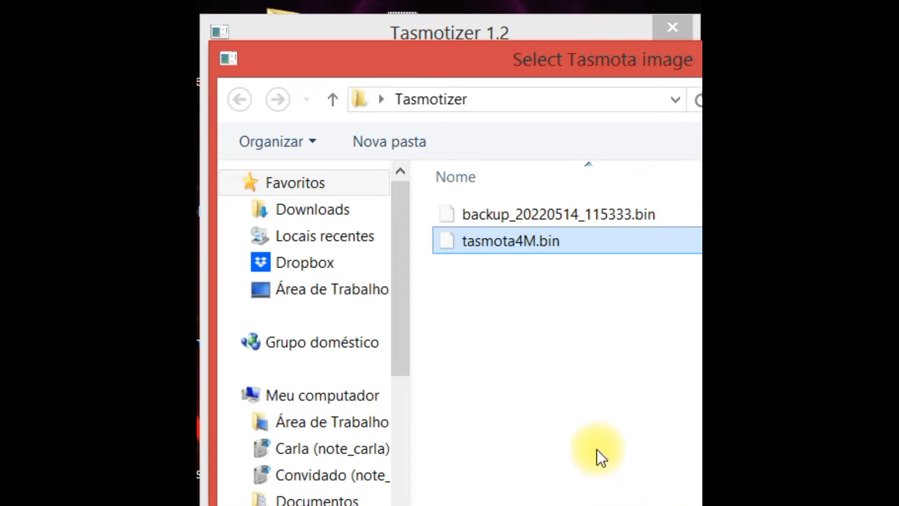
double_click(530, 246)
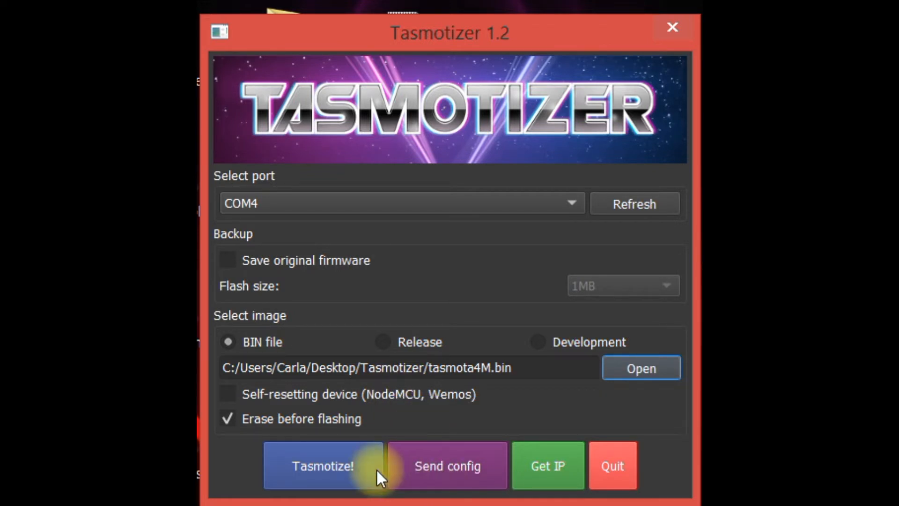
click(299, 466)
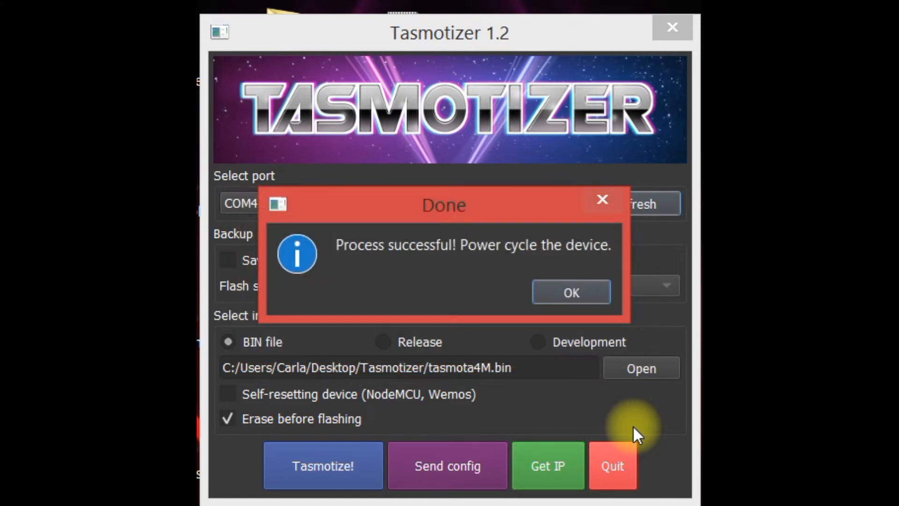
click(563, 289)
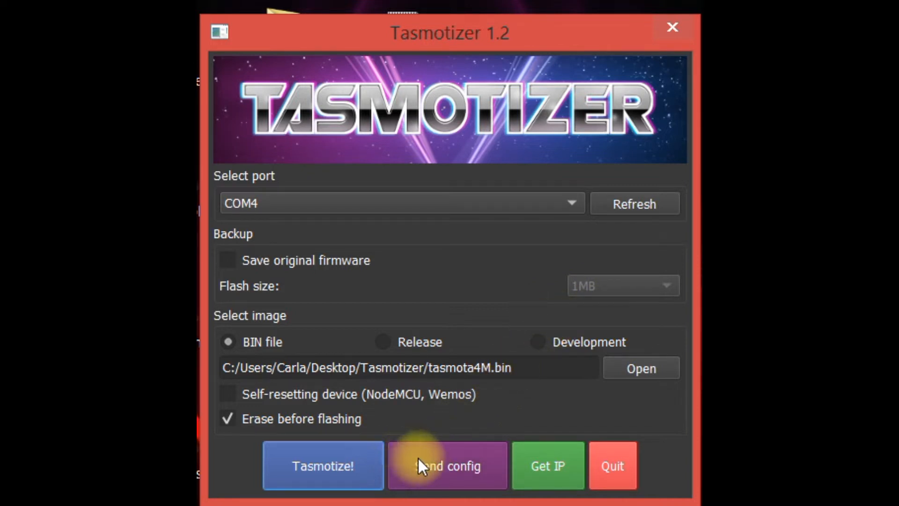
Enter the WiFi password in the device configuration and send the configuration to the device.
click(460, 466)
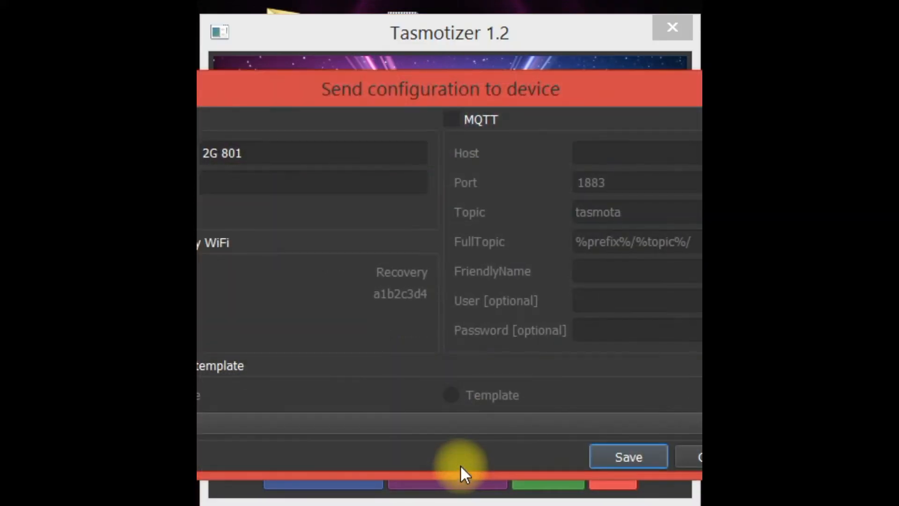
drag(370, 92, 473, 83)
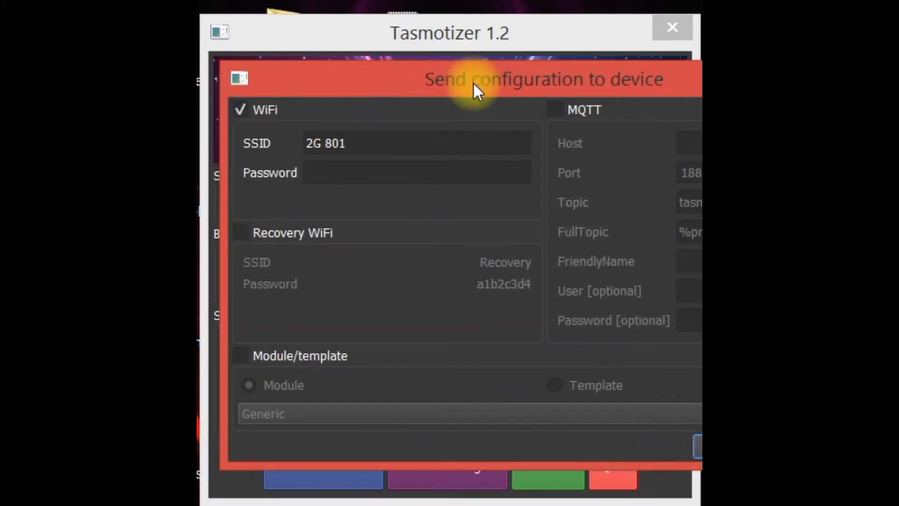
click(382, 163)
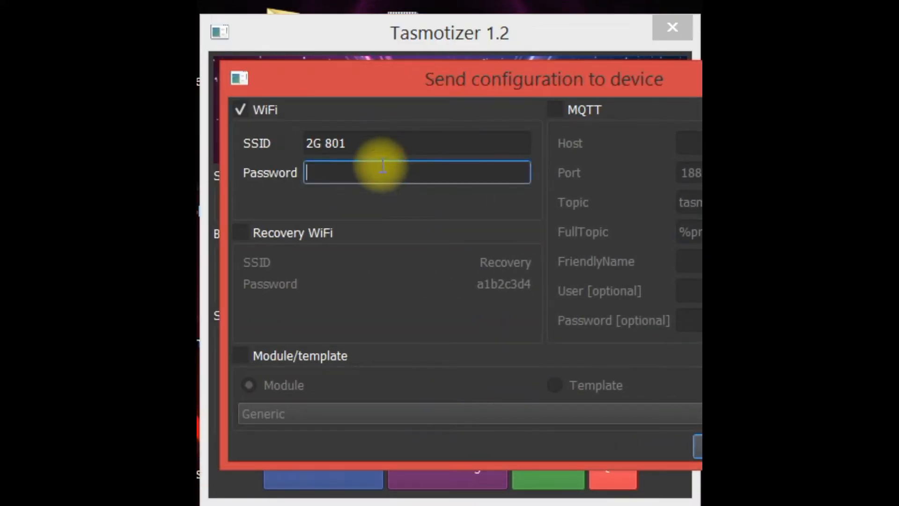
text(a)
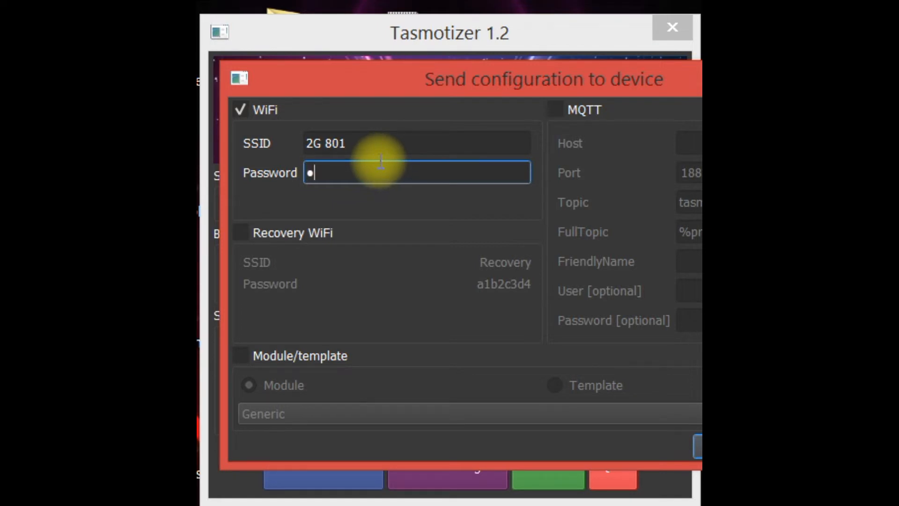
text(aaaaaaaaaaa)
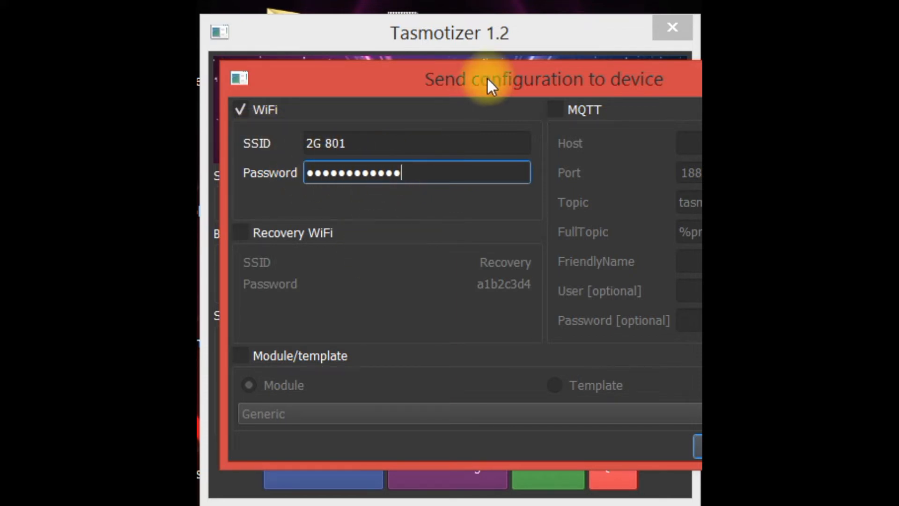
drag(485, 73, 426, 26)
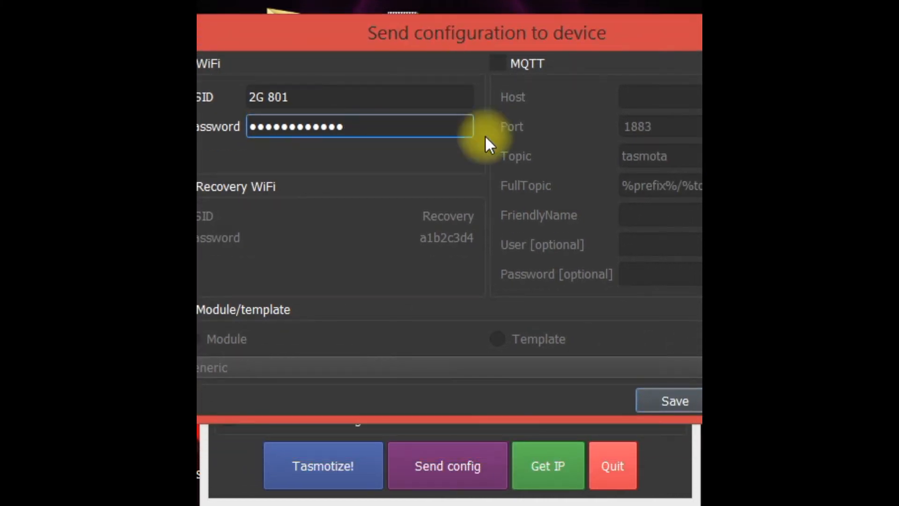
click(672, 402)
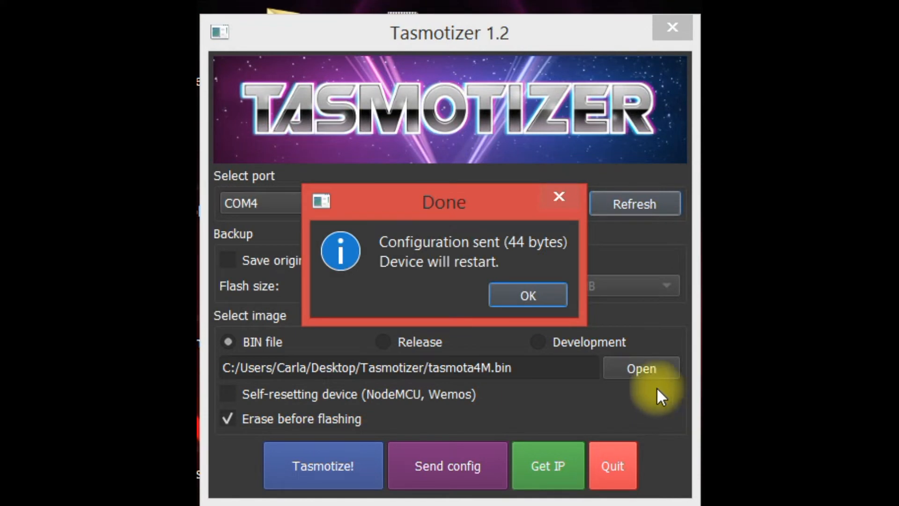
click(519, 295)
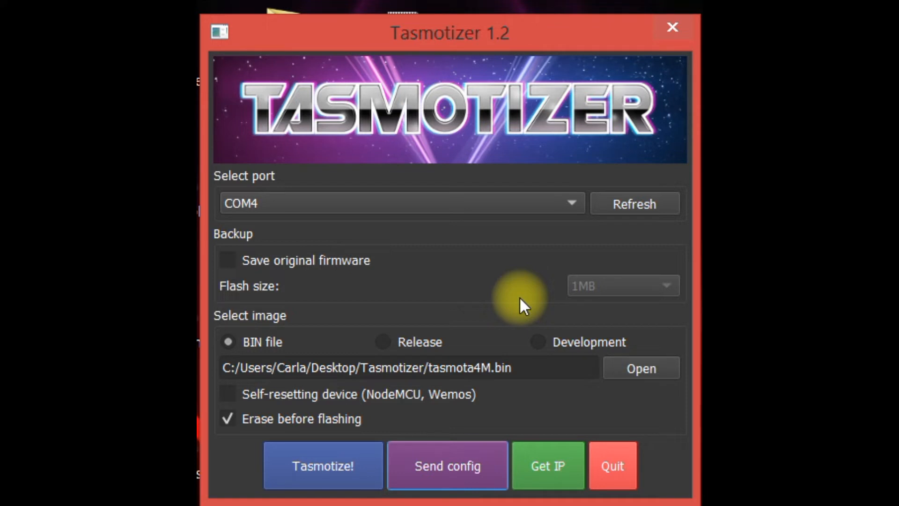
Retrieve the device's IP address, querying it again until a valid address is given.
click(548, 471)
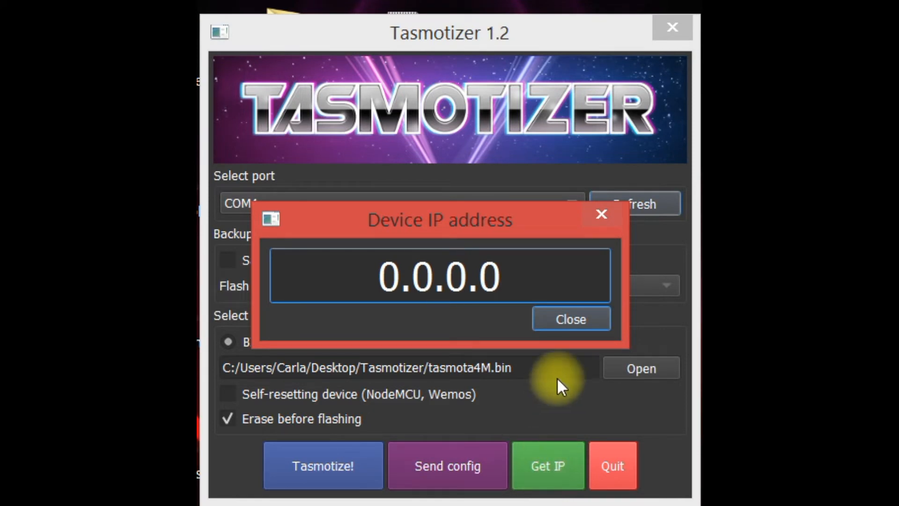
click(567, 320)
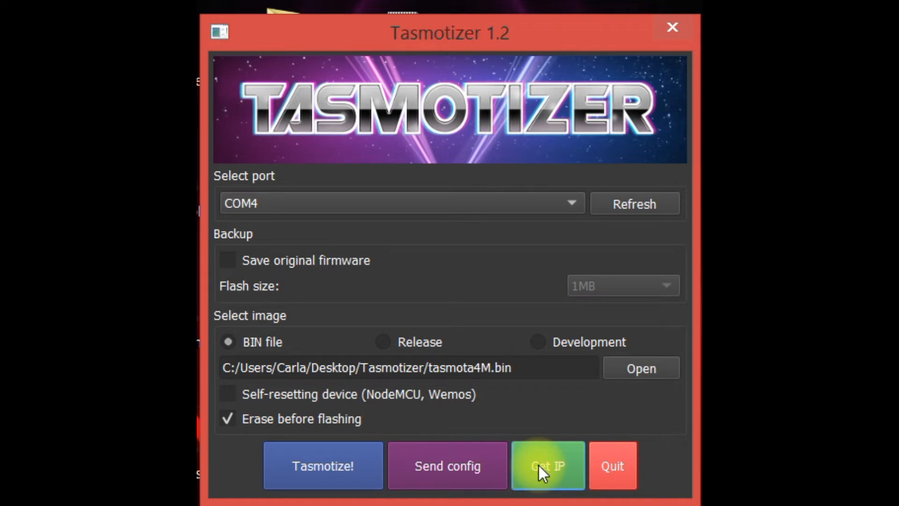
click(538, 465)
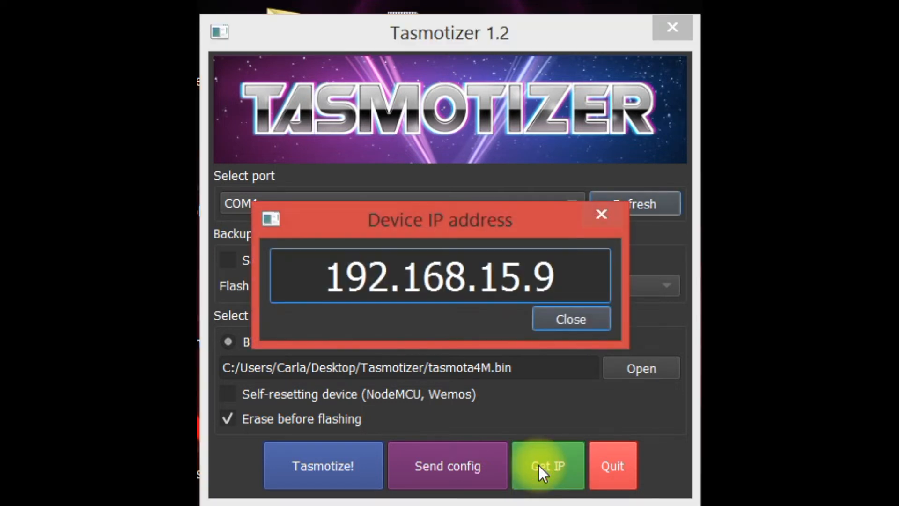
double_click(567, 266)
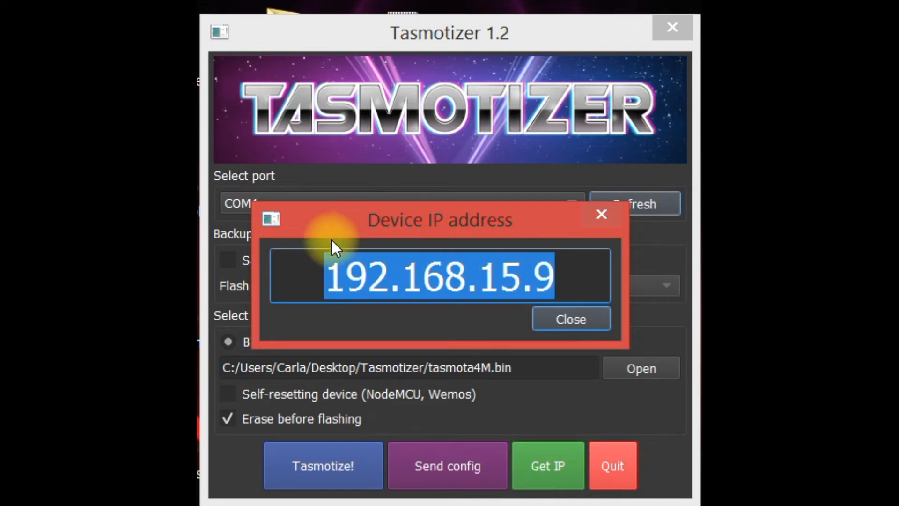
right_click(437, 277)
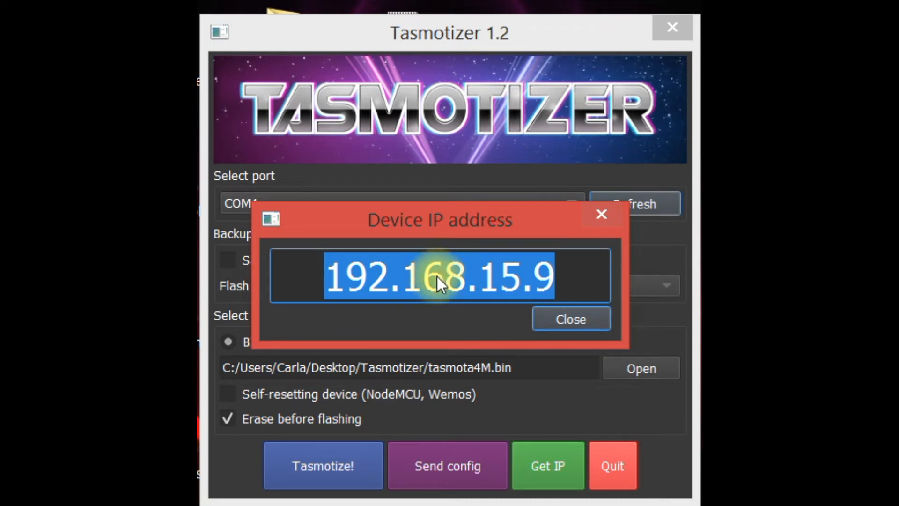
click(563, 315)
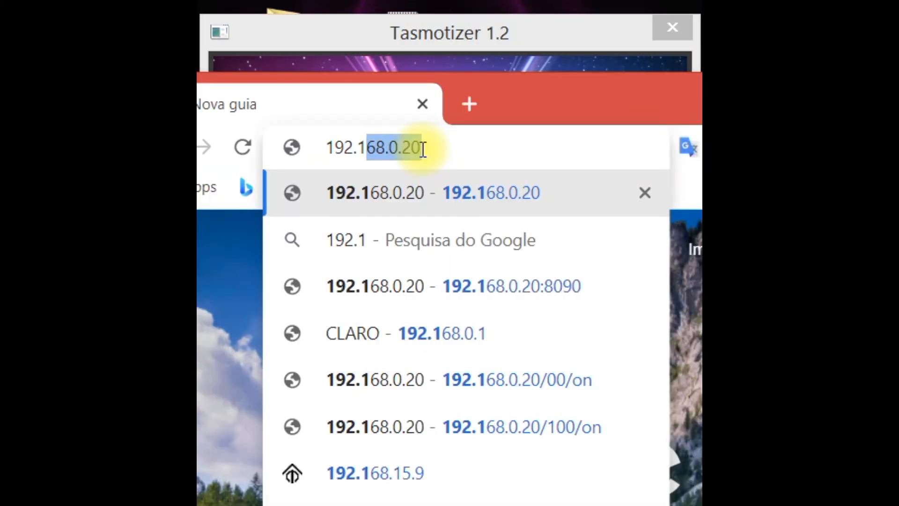
Switch to the web browser and open the Tasmota main menu at 192.168.15.9.
text(68)
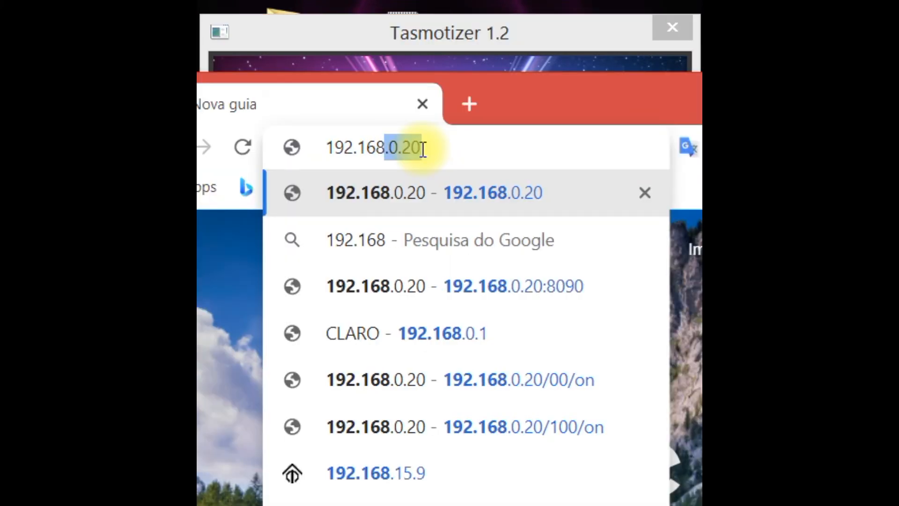
text(.)
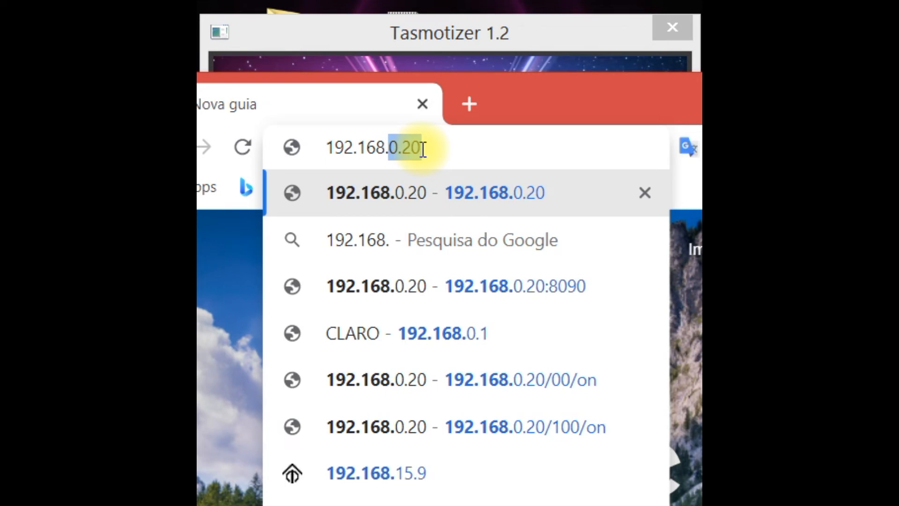
text(1)
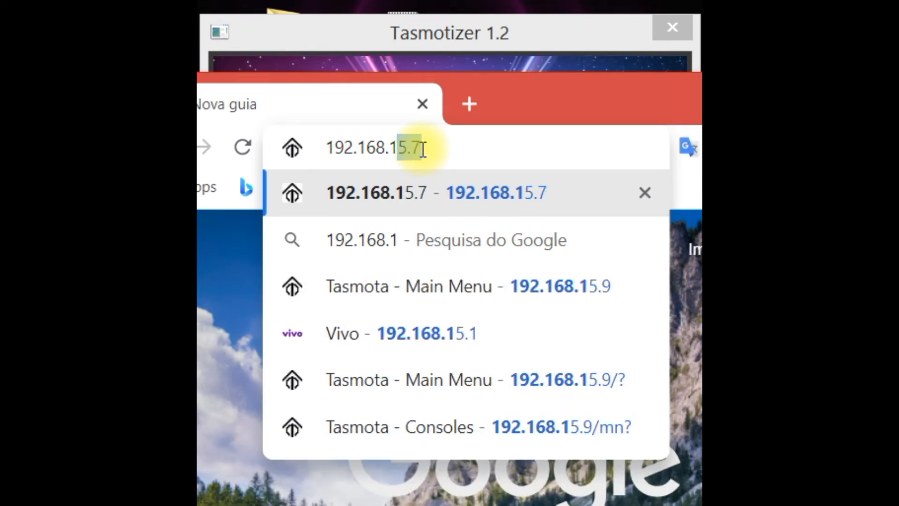
text(5.)
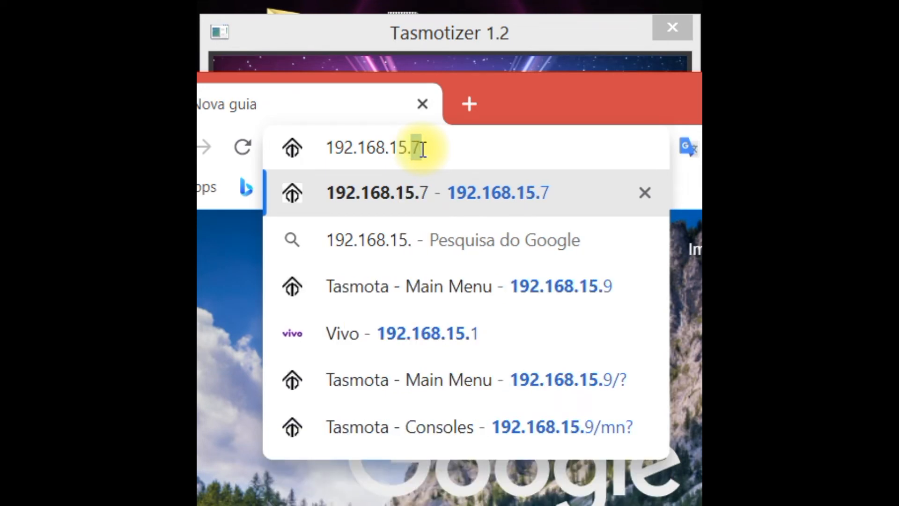
text(9)
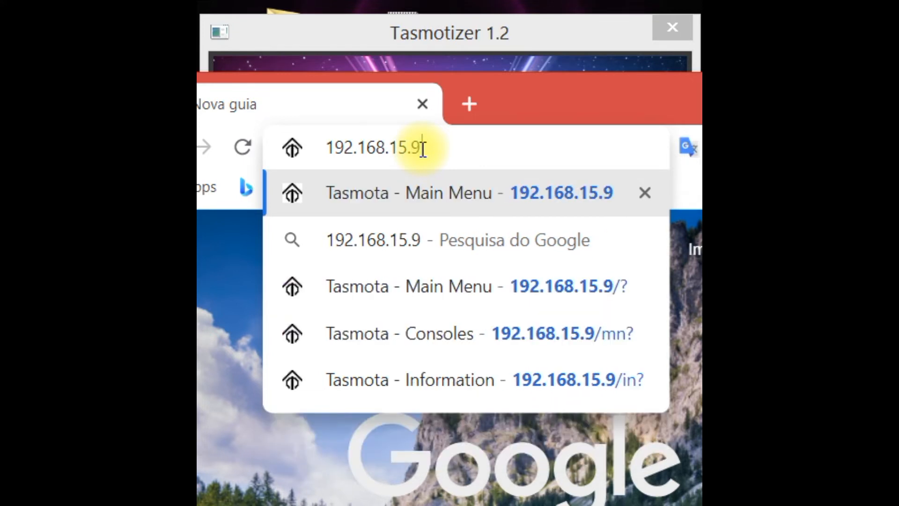
key(Return)
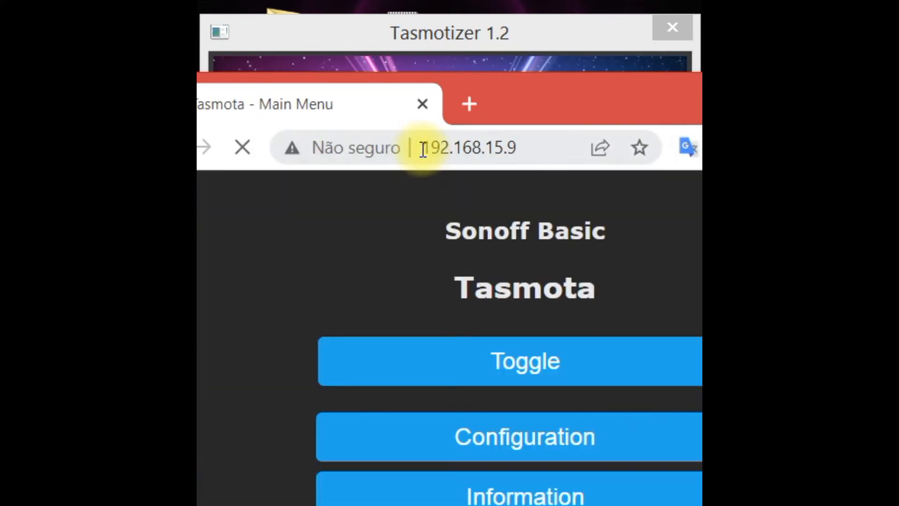
drag(496, 106, 434, 0)
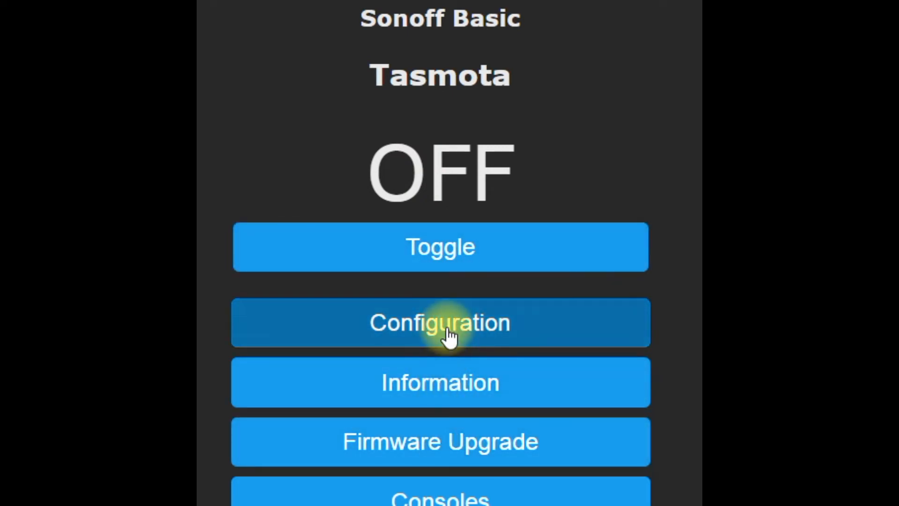
Set the Tasmota module type to Generic (0) and save the module configuration.
click(448, 330)
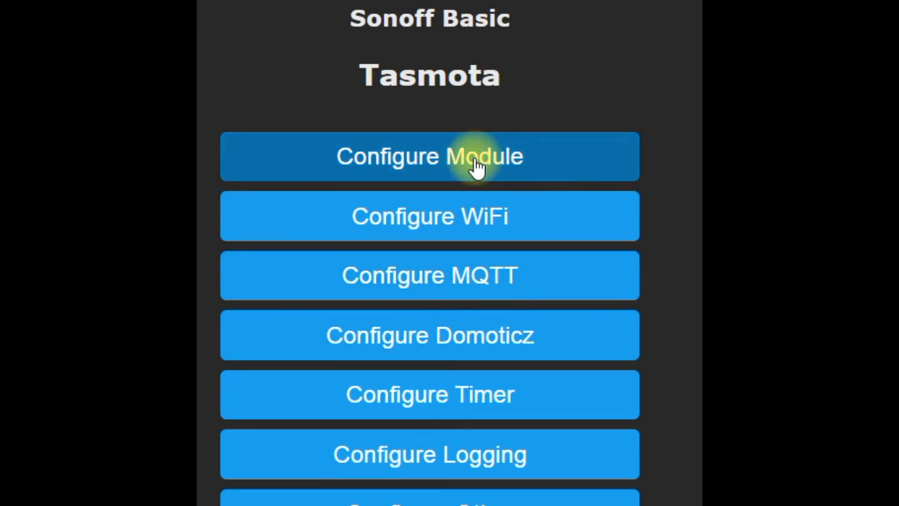
click(477, 166)
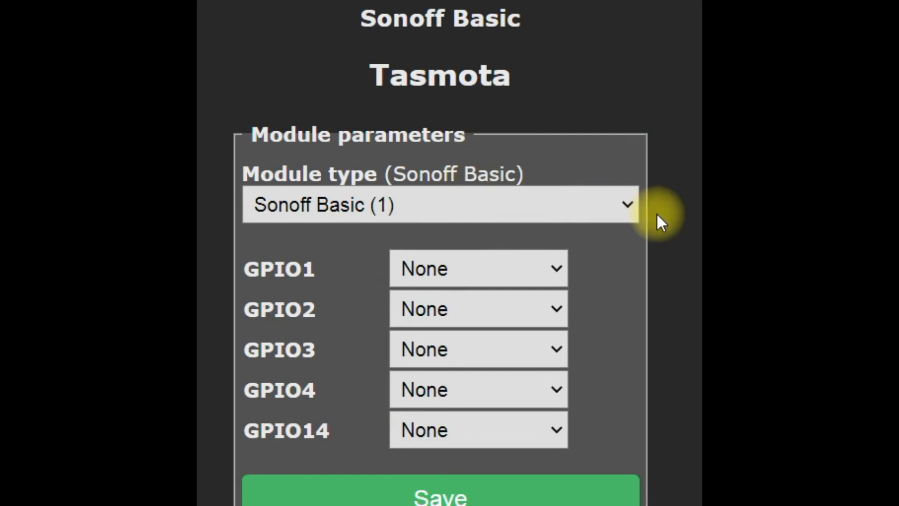
click(632, 206)
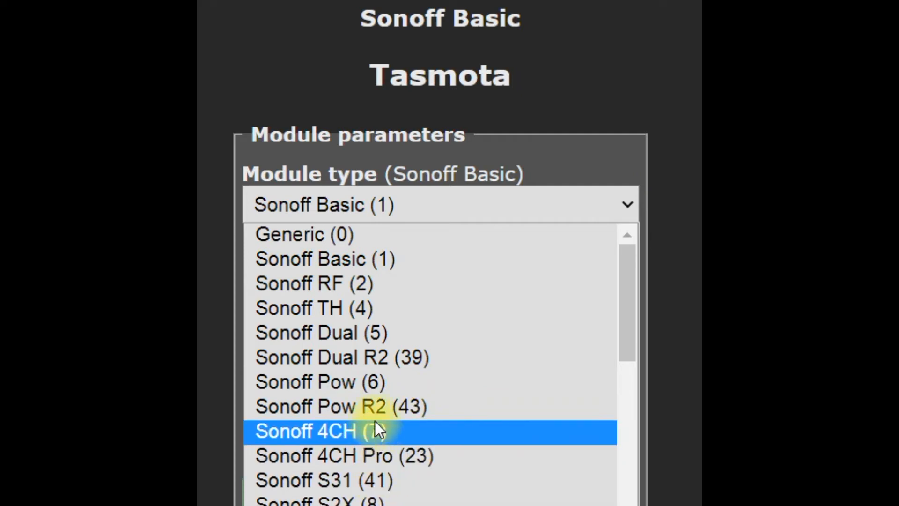
click(345, 235)
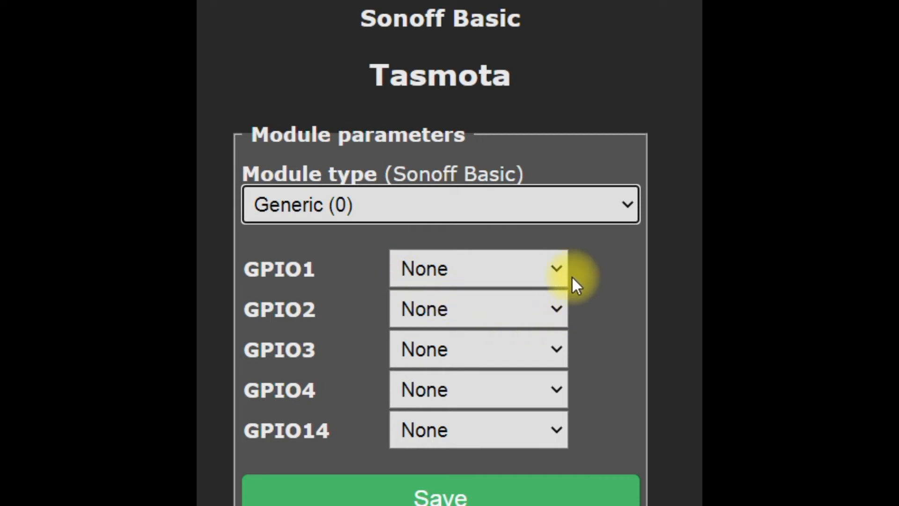
click(558, 271)
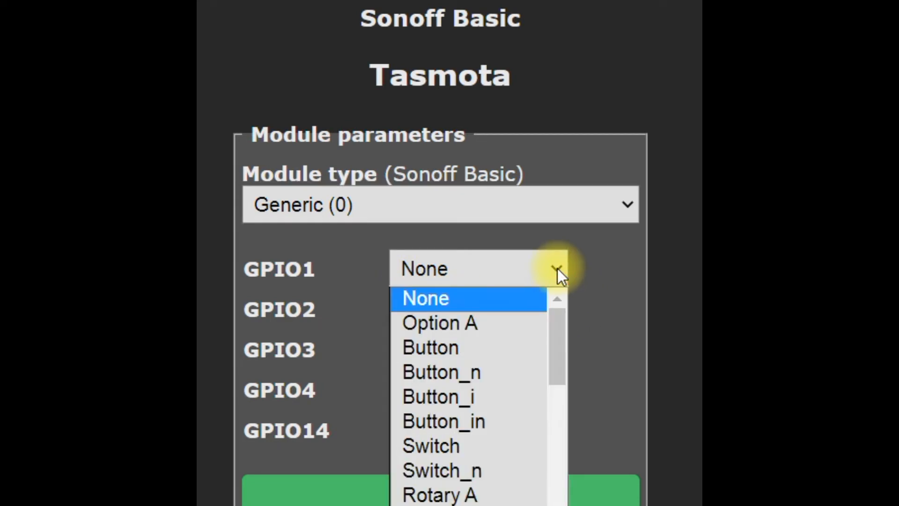
click(603, 279)
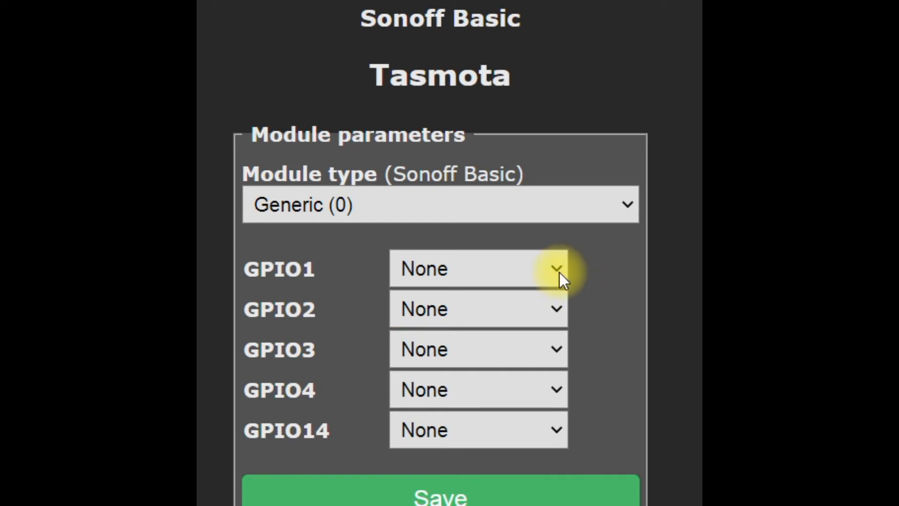
click(427, 495)
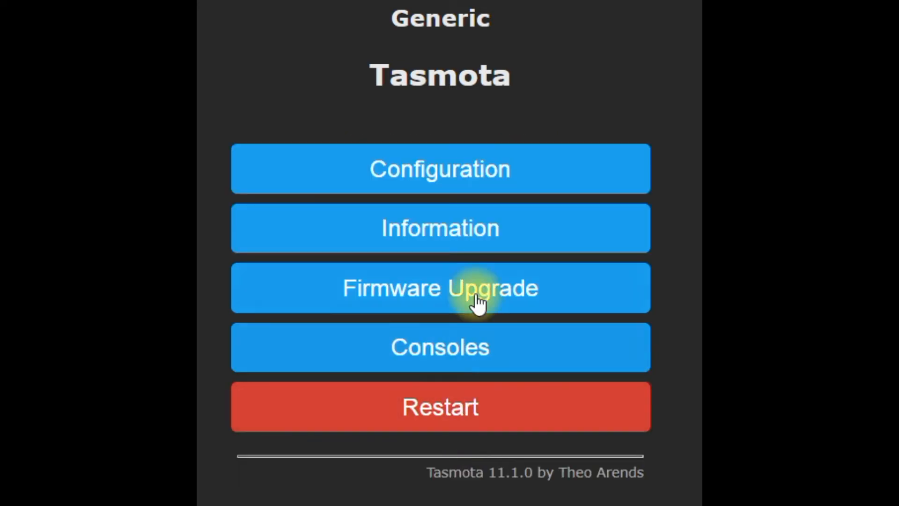
In the module configuration, assign Relay_i number 1 to D2 GPIO4 and save the module parameters.
click(448, 178)
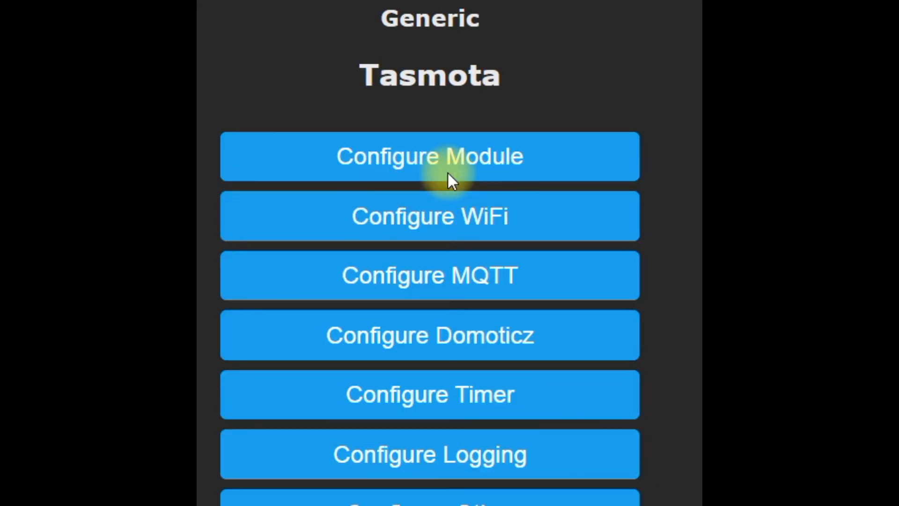
click(456, 168)
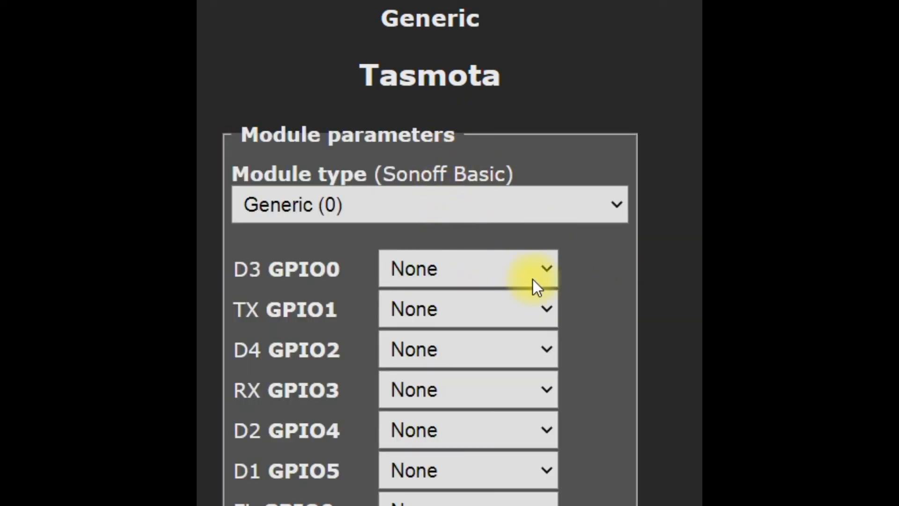
click(546, 430)
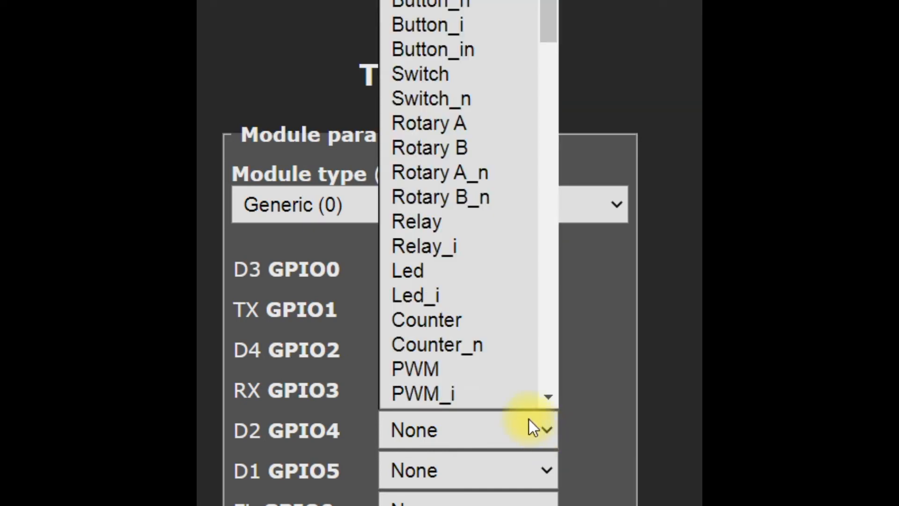
click(449, 247)
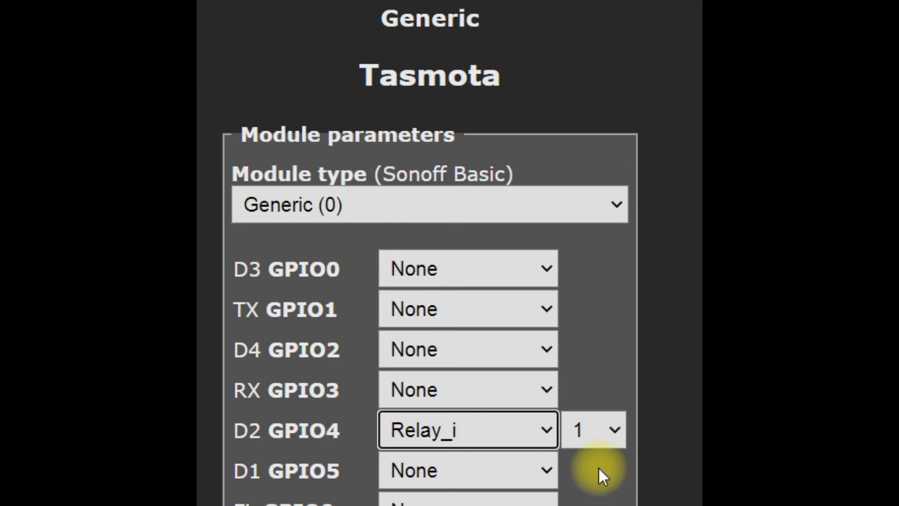
drag(495, 145, 499, 95)
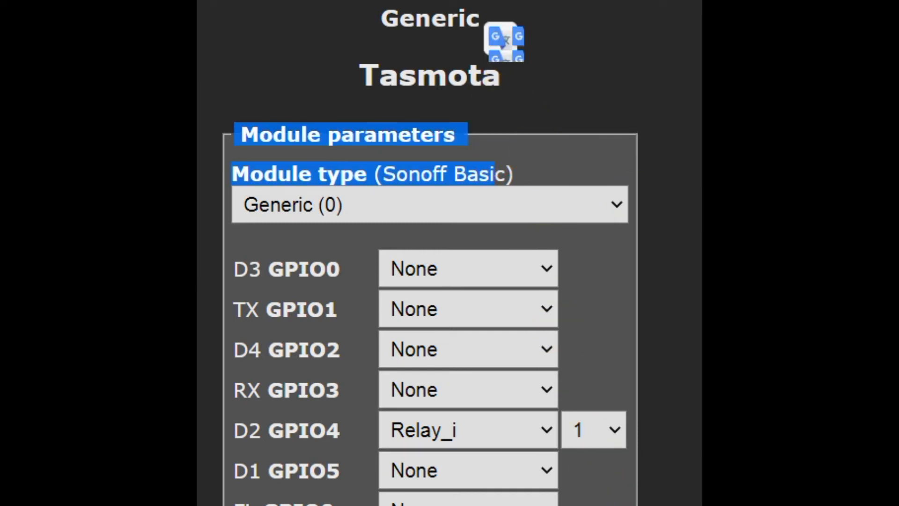
scroll(430, 281, down, 7)
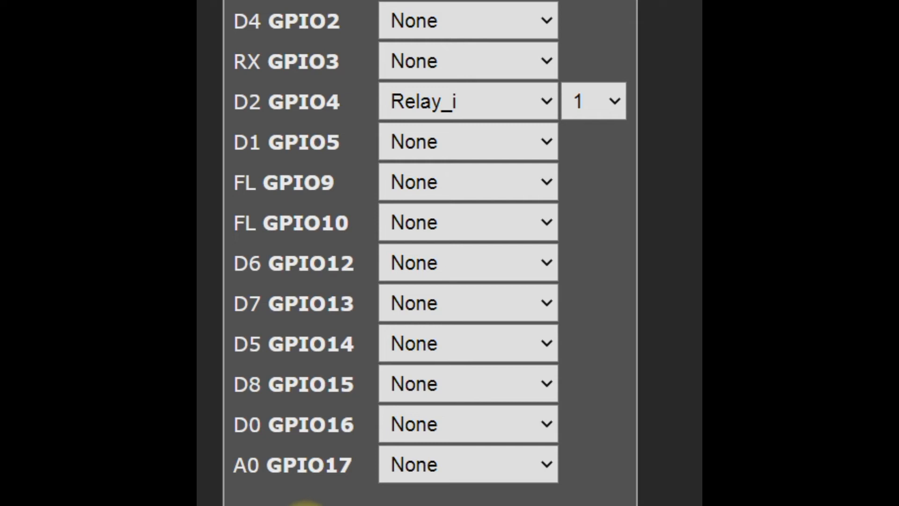
click(305, 505)
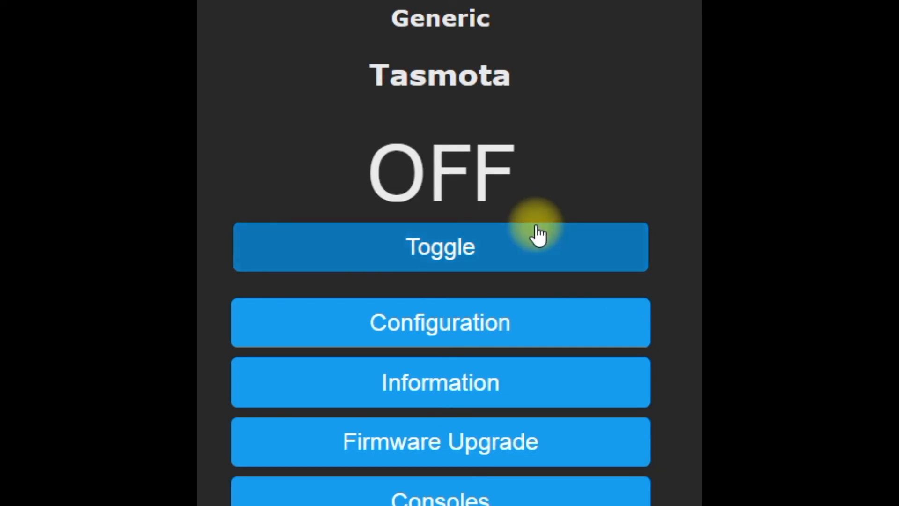
Test the relay output by switching it on and off twice from the main menu.
click(480, 259)
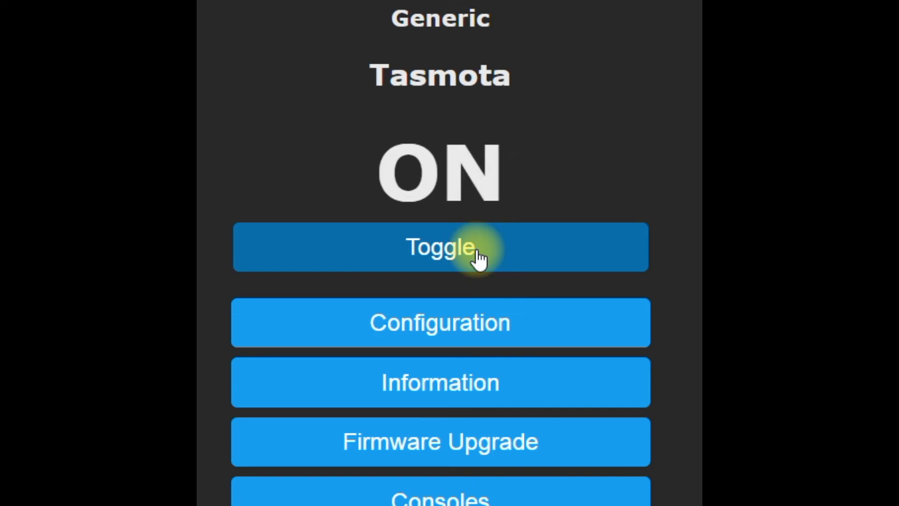
click(480, 259)
click(479, 259)
click(480, 260)
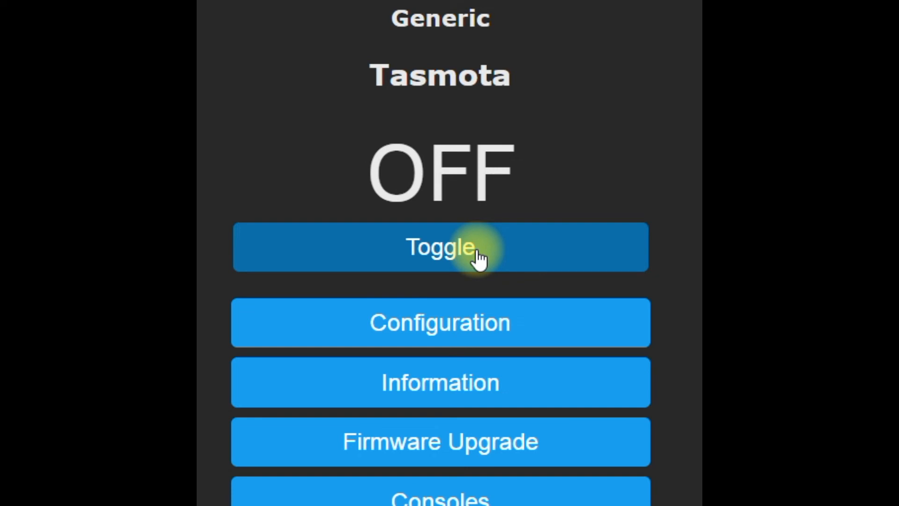
Reopen the module configuration, assign Relay_i number 2 to D4 GPIO2, and save the module parameters.
click(486, 332)
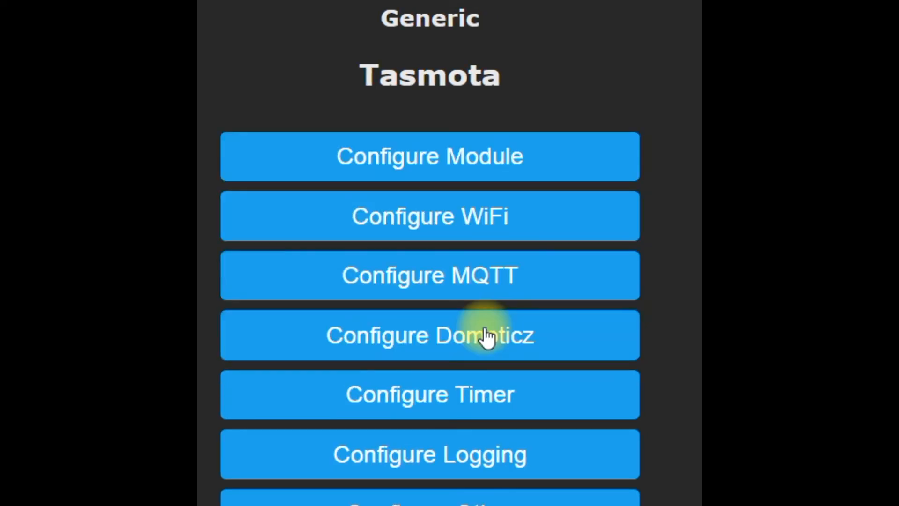
click(485, 171)
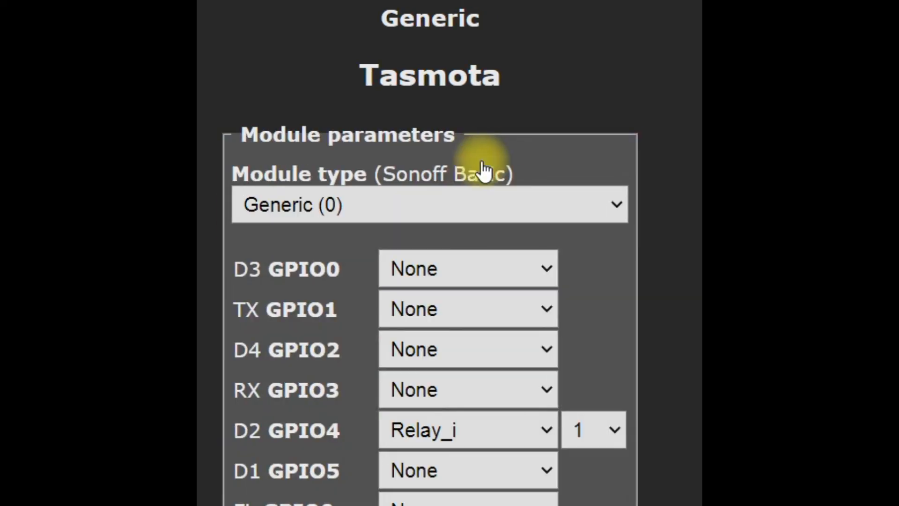
scroll(513, 297, down, 1)
scroll(513, 297, down, 2)
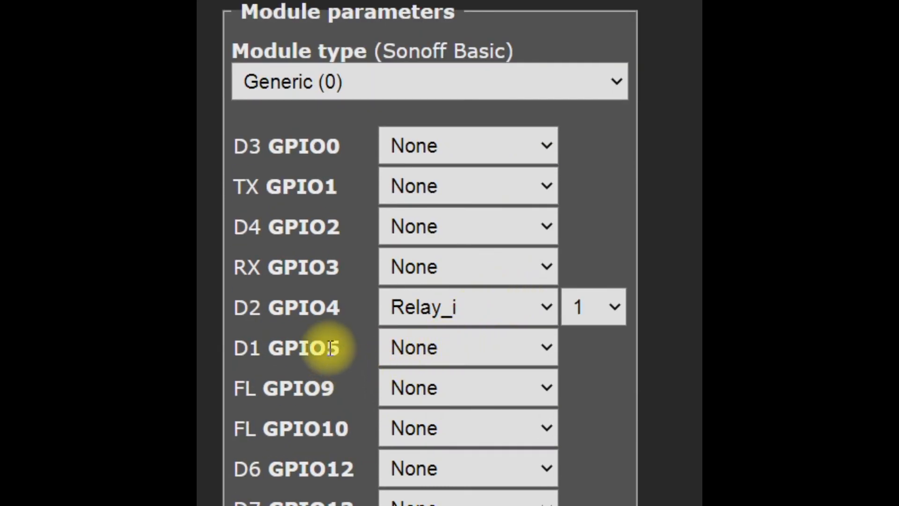
click(549, 230)
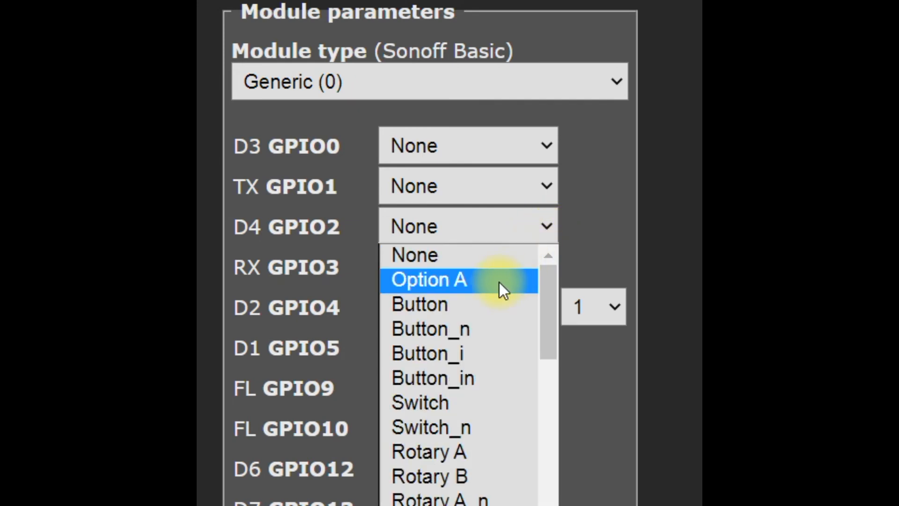
scroll(499, 282, down, 3)
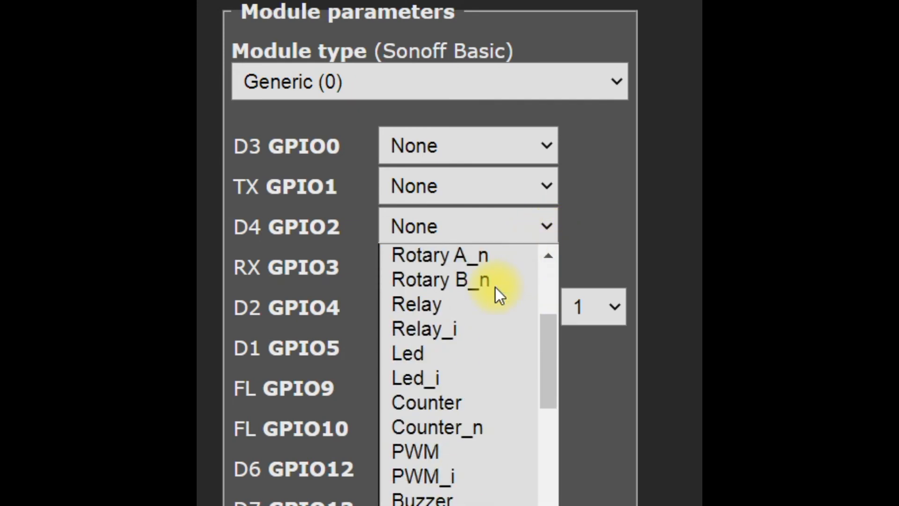
click(440, 329)
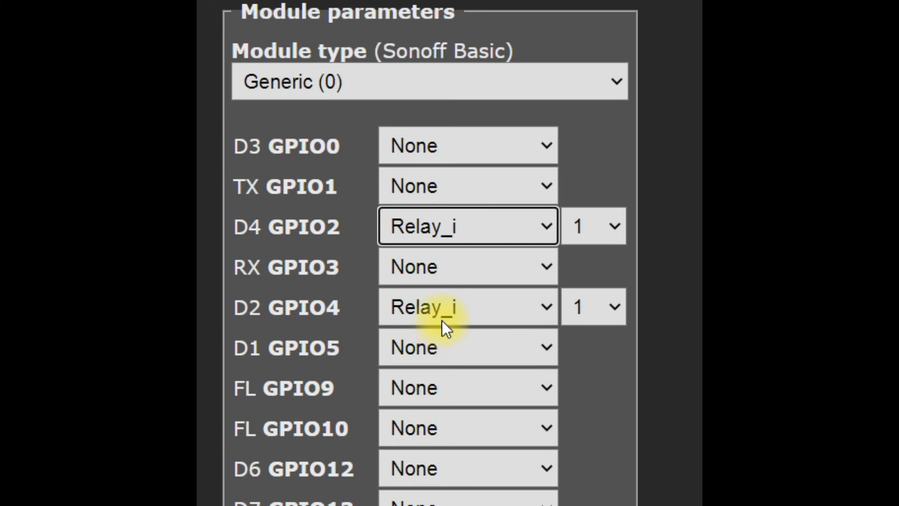
click(616, 223)
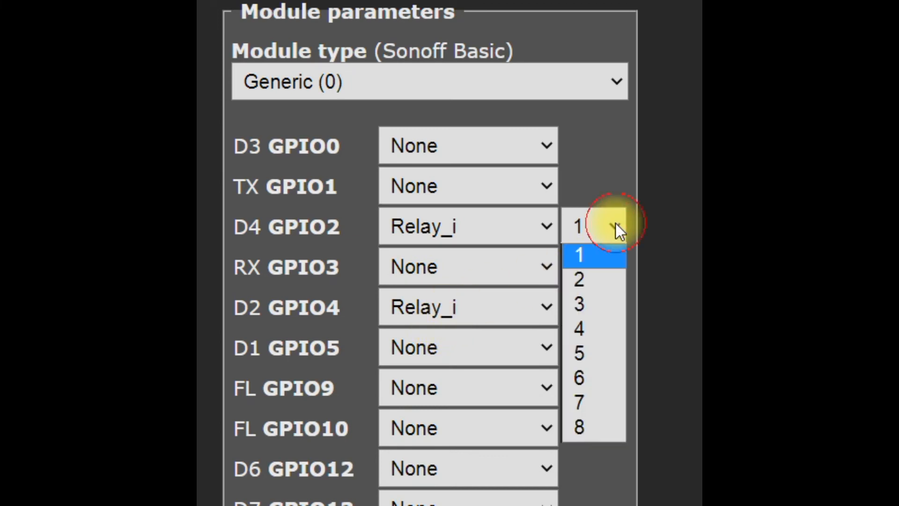
click(584, 276)
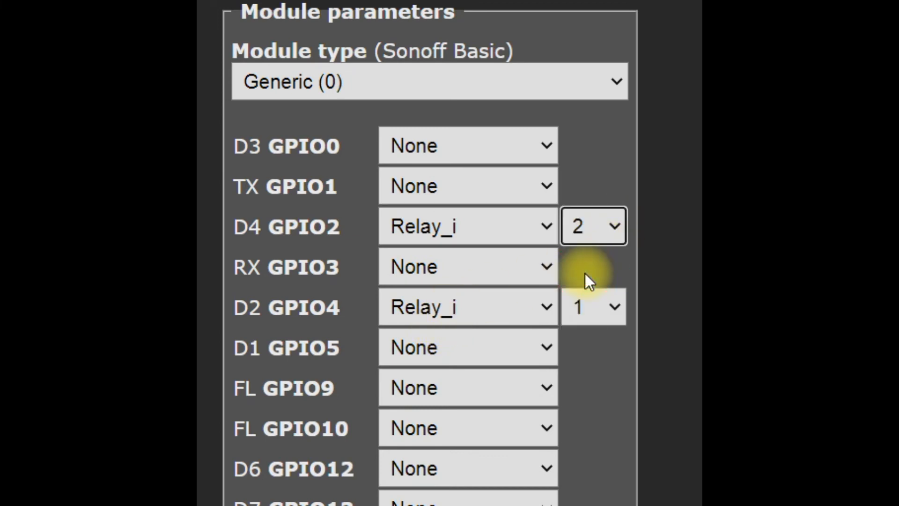
scroll(583, 276, down, 4)
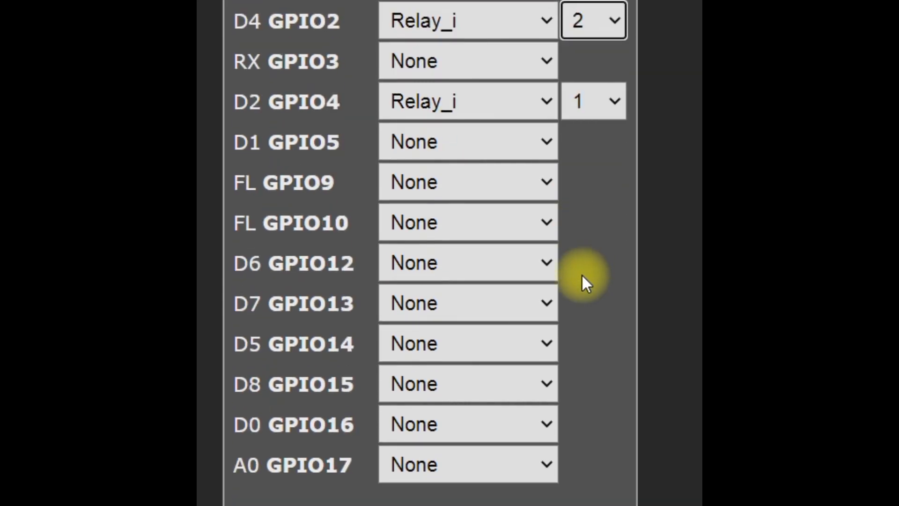
click(316, 504)
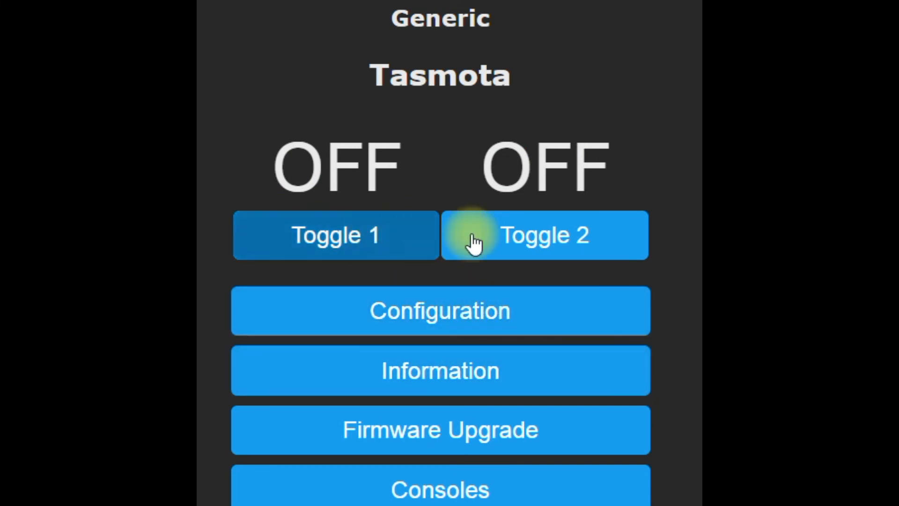
Test relay 2 by switching it on and off twice from the main menu.
click(521, 251)
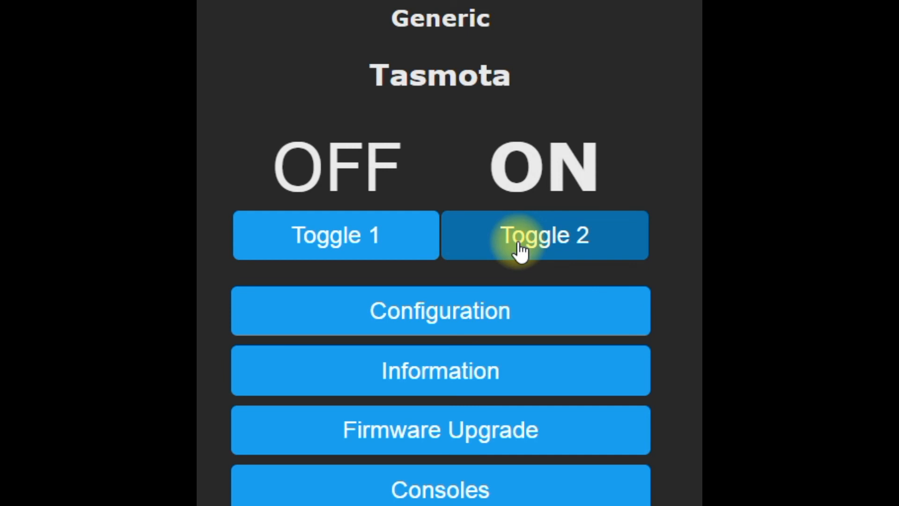
click(520, 251)
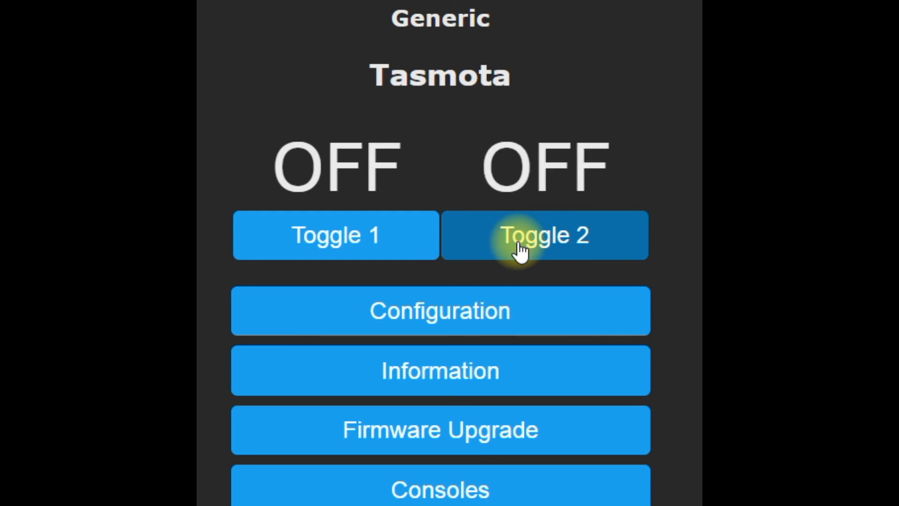
click(520, 251)
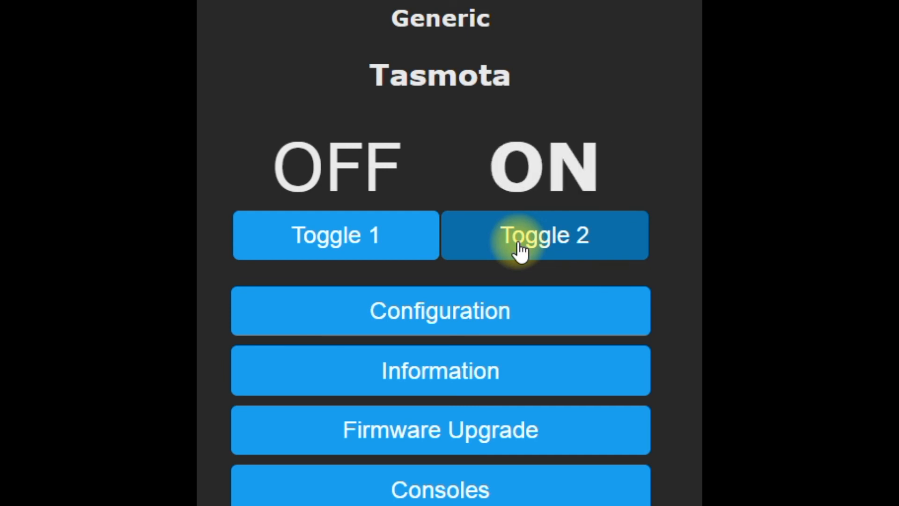
click(521, 251)
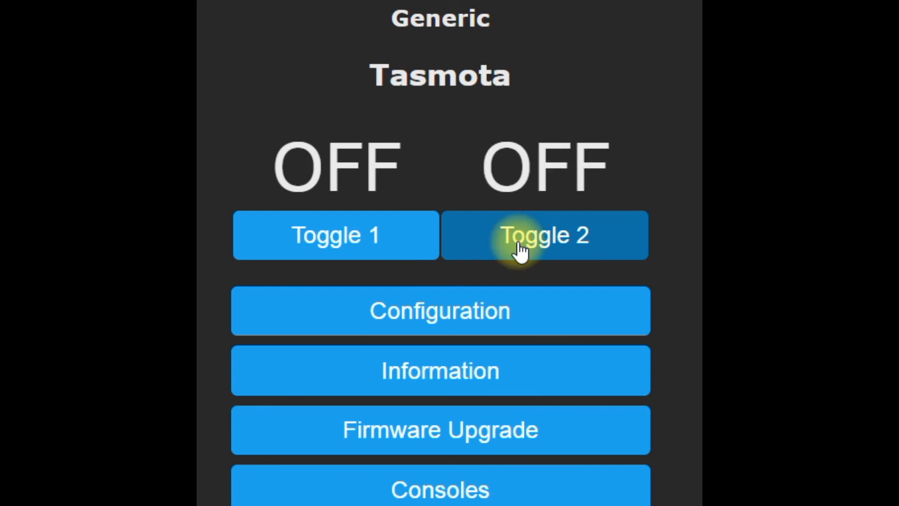
Test both outputs by switching relay 1 on and off repeatedly and relay 2 once, leaving both off.
click(395, 240)
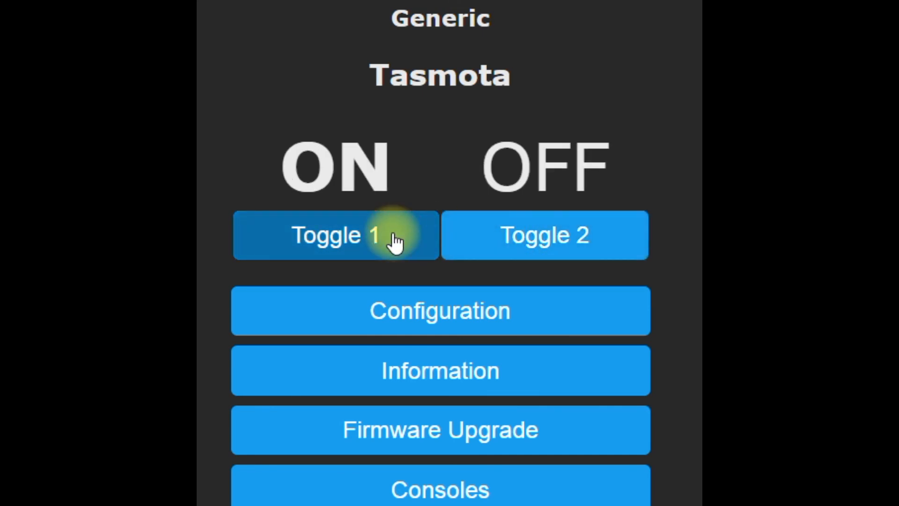
click(395, 240)
click(396, 240)
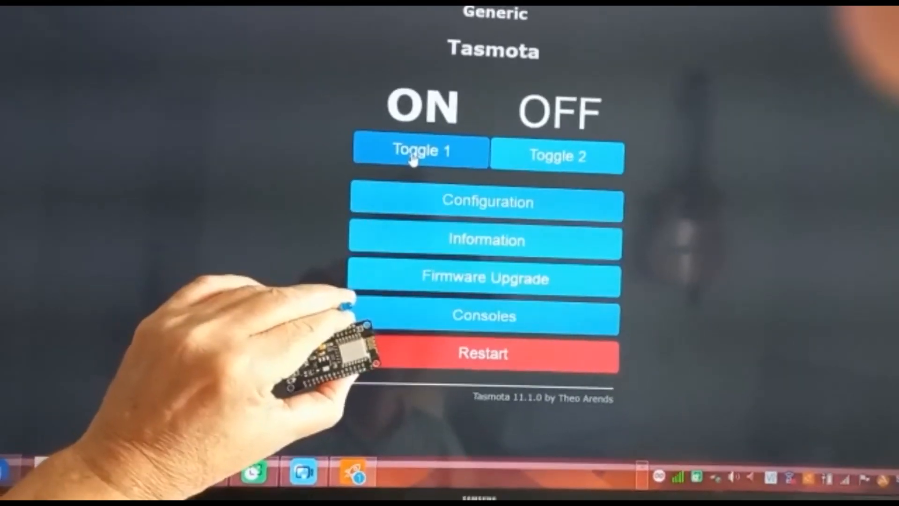
click(330, 238)
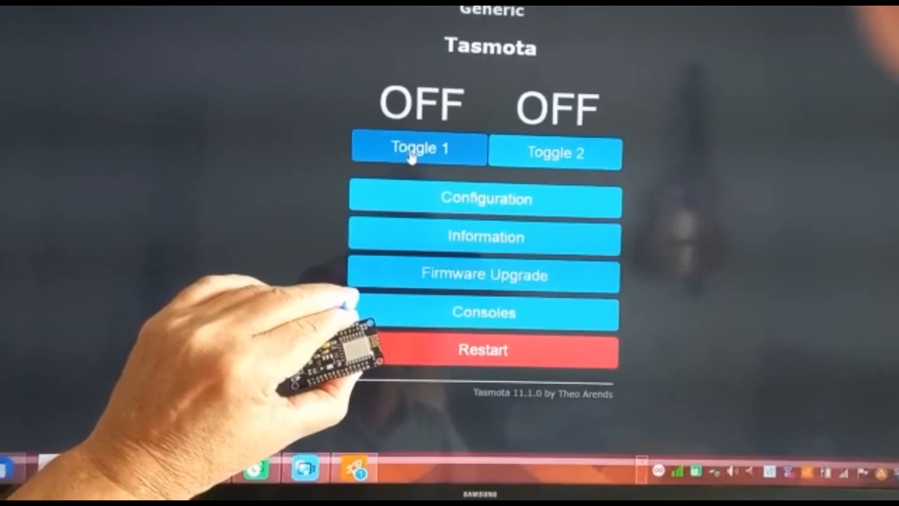
click(417, 162)
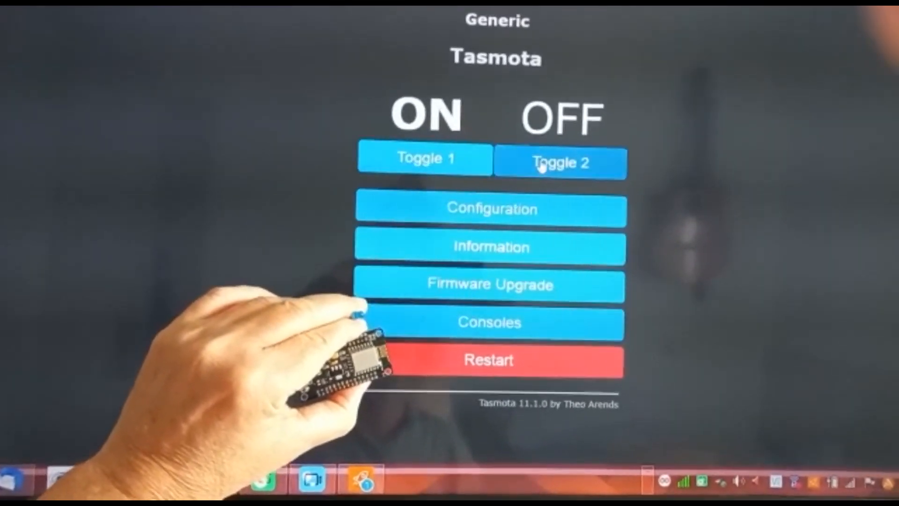
click(546, 167)
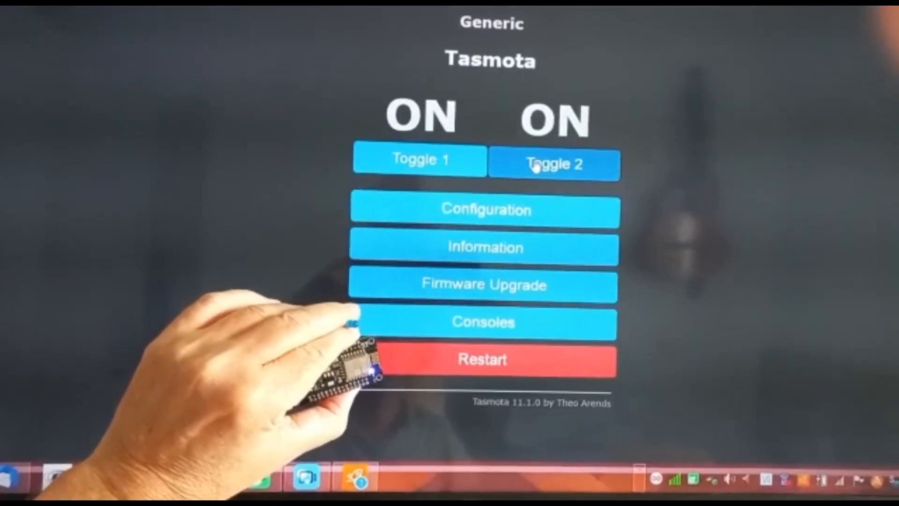
click(538, 170)
click(468, 161)
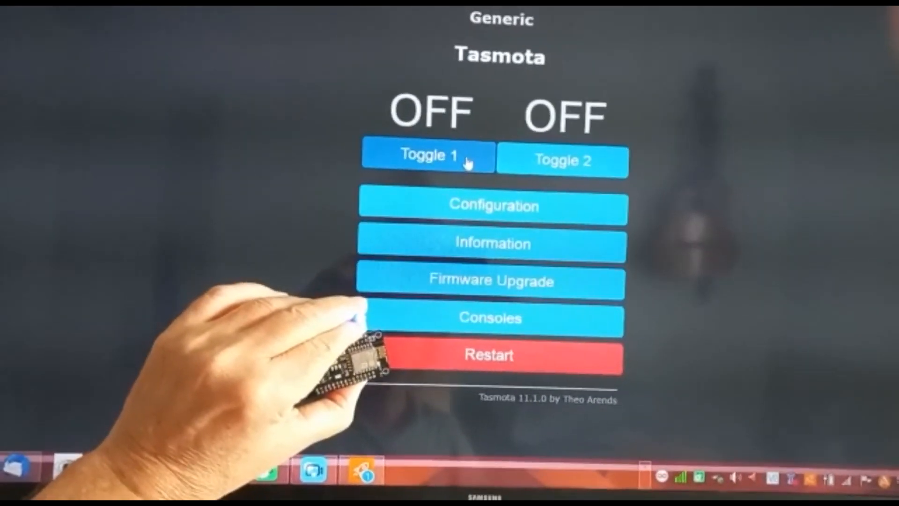
click(466, 162)
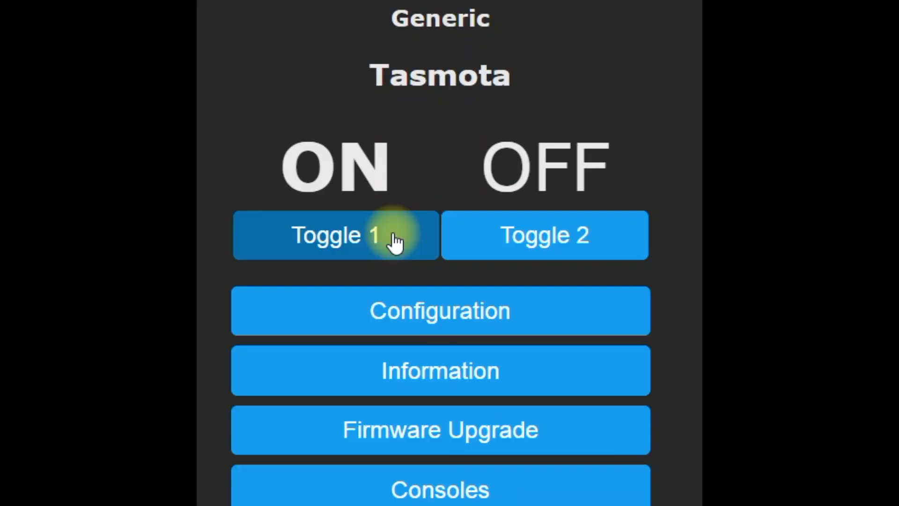
click(467, 160)
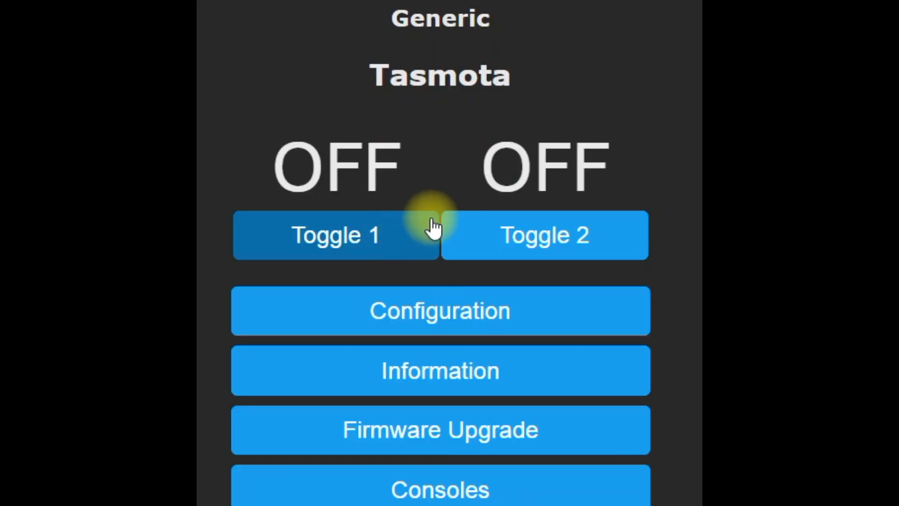